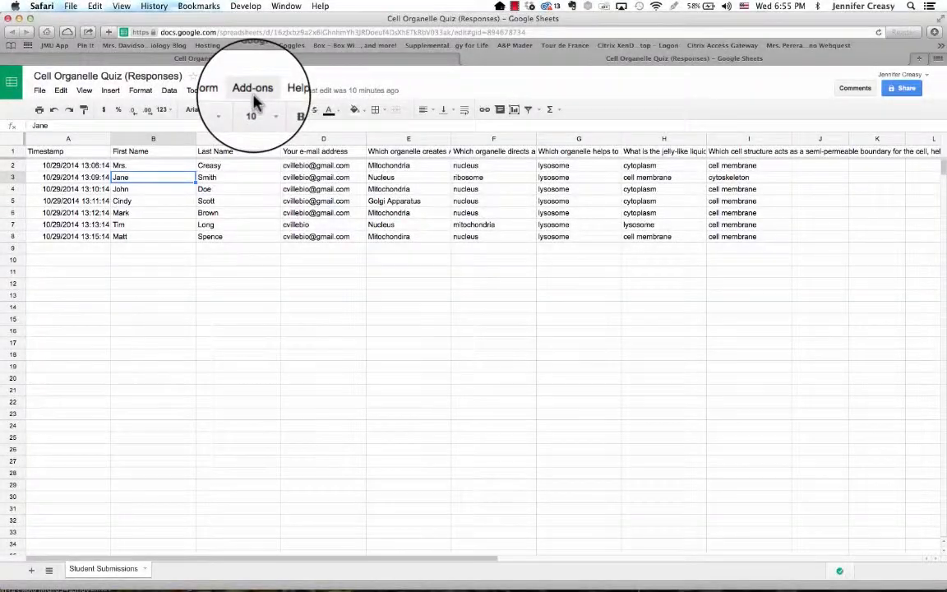
- Search the add-on store for Flubaroo
{"action": "left_click", "coordinate": [252, 90]}
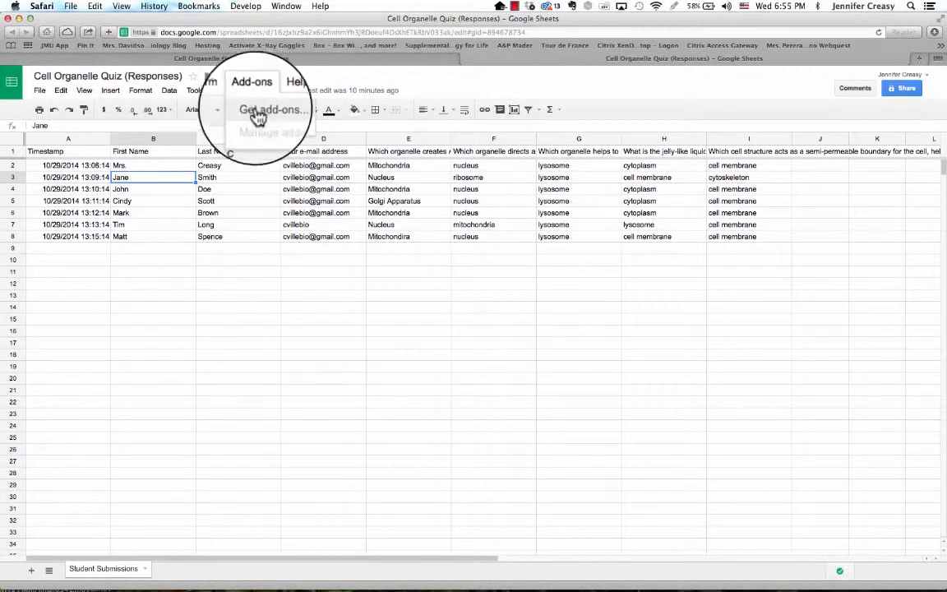
{"action": "left_click", "coordinate": [258, 115]}
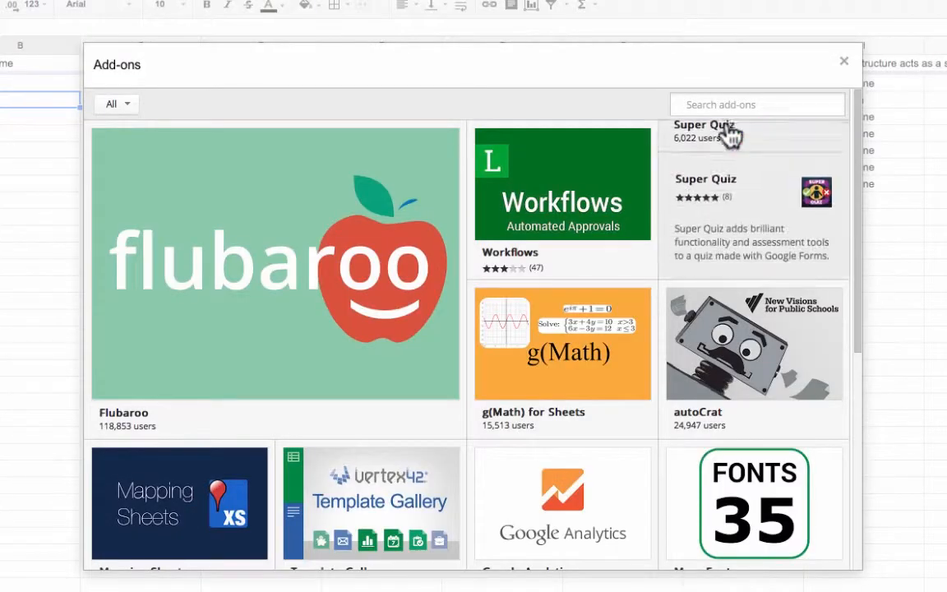
{"action": "left_click", "coordinate": [649, 182]}
{"action": "type", "text": "Flubaro"}
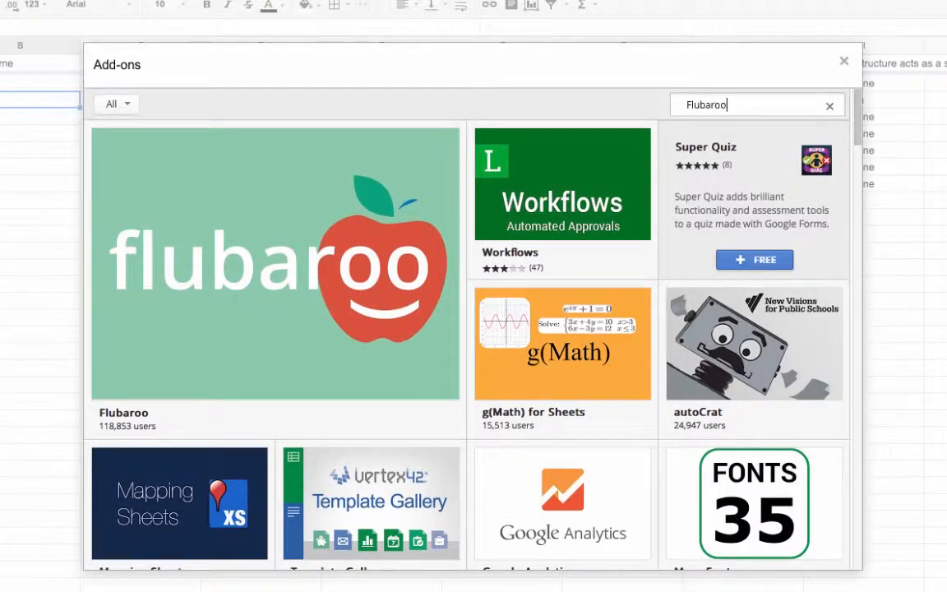
{"action": "type", "text": "o"}
{"action": "key", "text": "Return"}
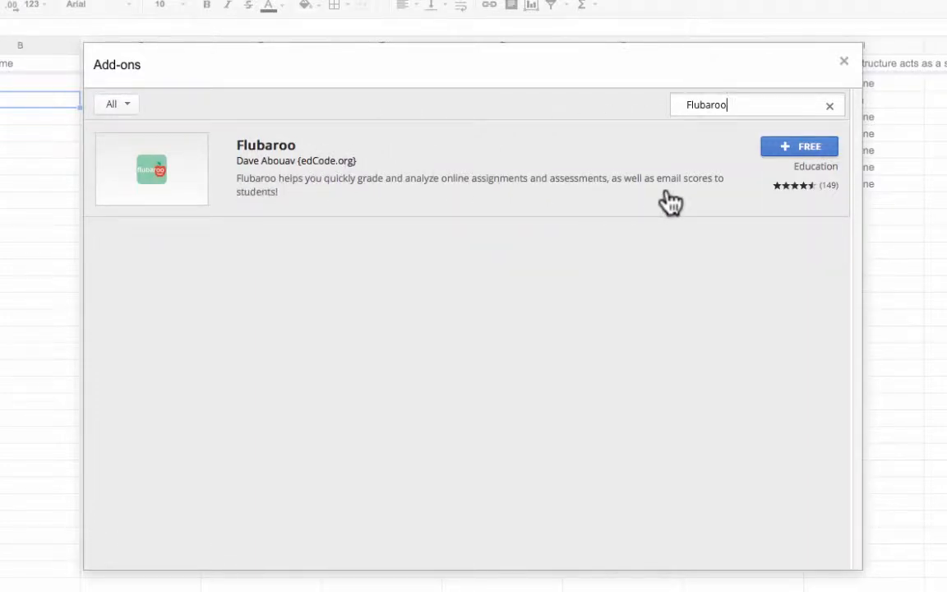
- Install the free Flubaroo add-on and accept its requested account permissions
{"action": "left_click", "coordinate": [810, 147]}
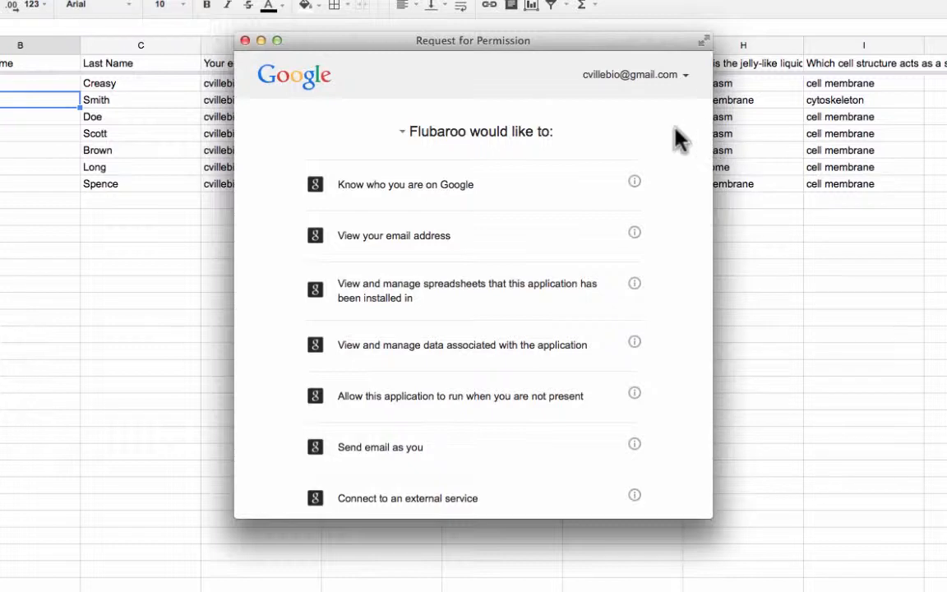
{"action": "scroll", "coordinate": [677, 137], "scroll_direction": "down", "scroll_amount": 5}
{"action": "scroll", "coordinate": [675, 128], "scroll_direction": "down", "scroll_amount": 1}
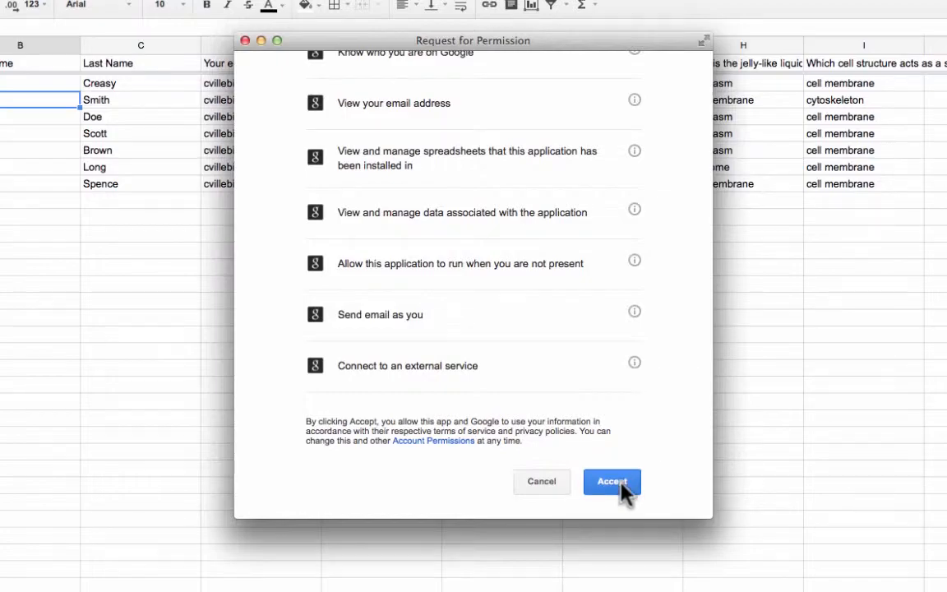
{"action": "left_click", "coordinate": [620, 484]}
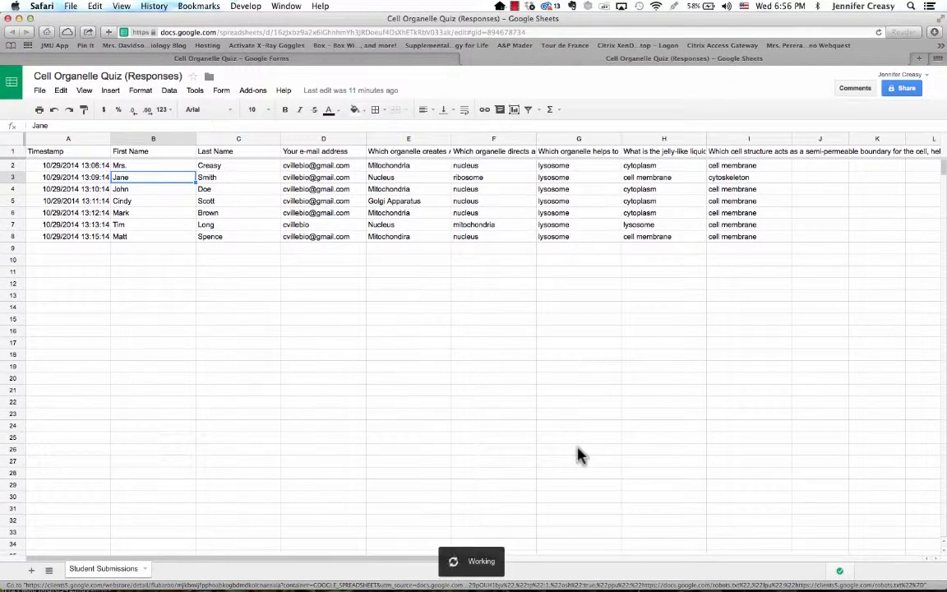
- Start grading the assignment with Flubaroo, keeping First Name as Identifies Student and the ATP organelle question at 1 Point
{"action": "left_click", "coordinate": [263, 92]}
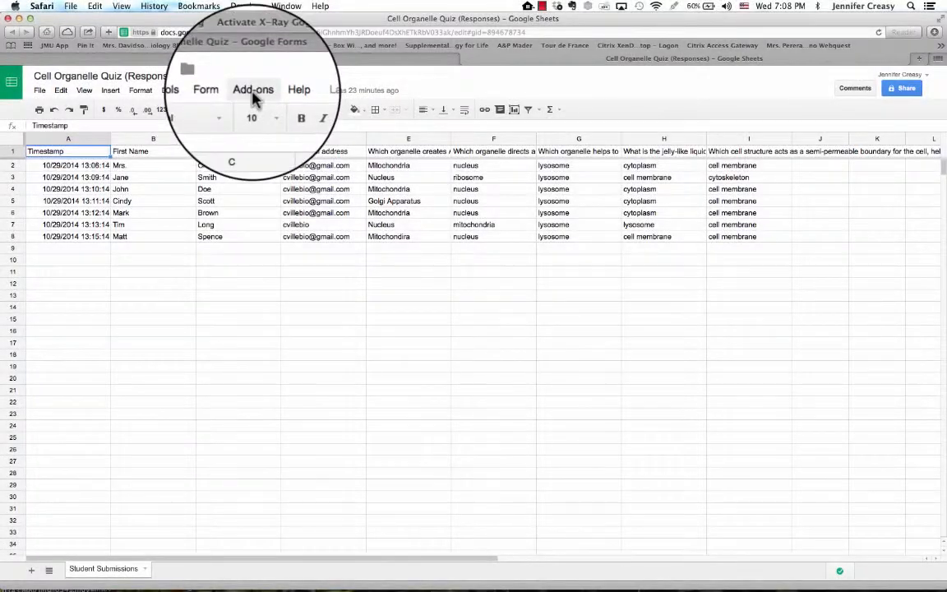
{"action": "left_click", "coordinate": [252, 90]}
{"action": "mouse_move", "coordinate": [255, 110]}
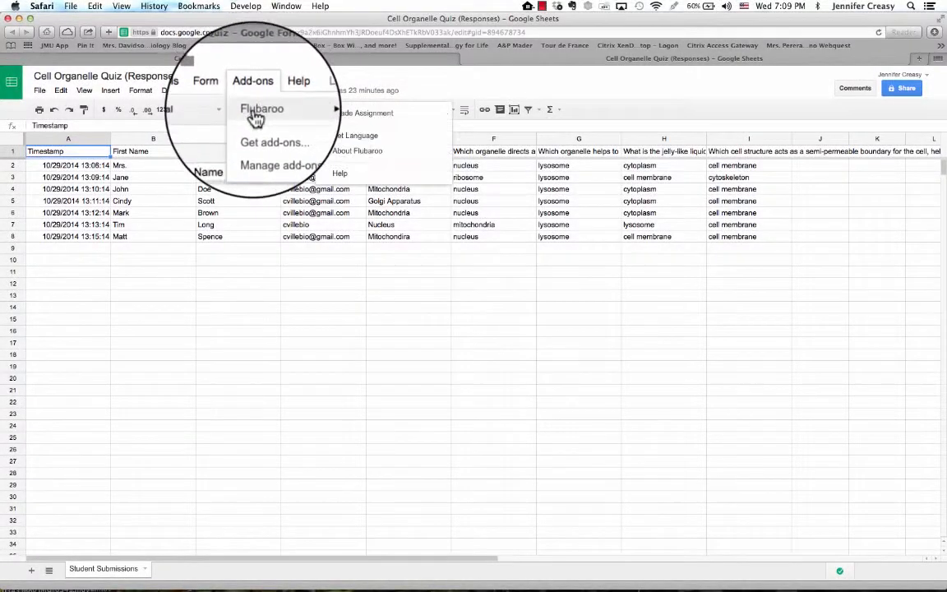
{"action": "left_click", "coordinate": [340, 119]}
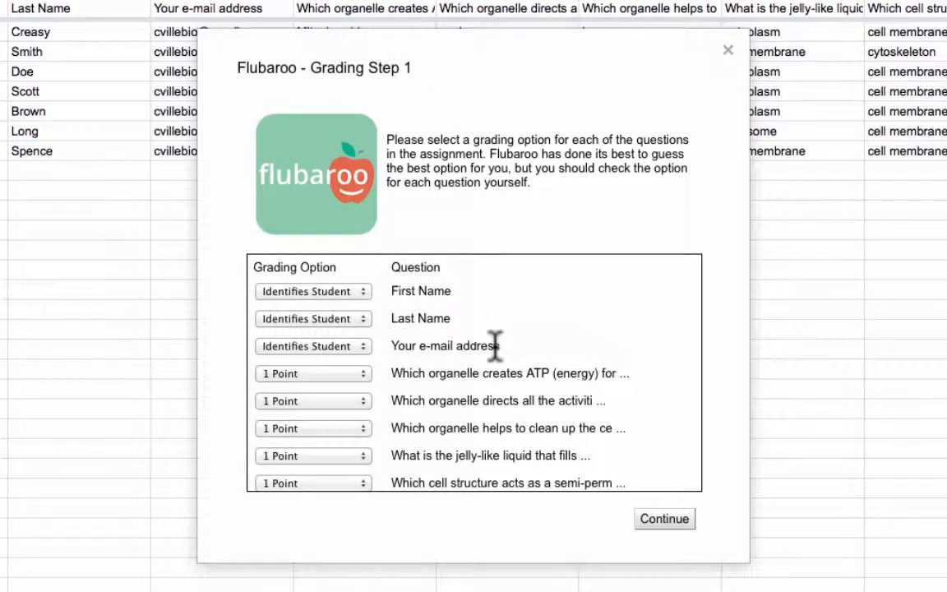
{"action": "left_click", "coordinate": [364, 294]}
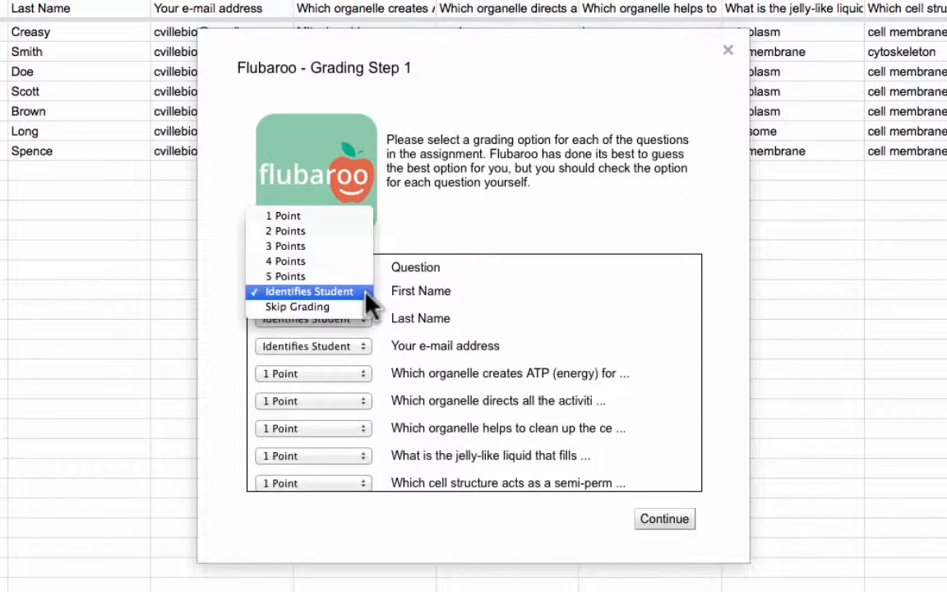
{"action": "left_click", "coordinate": [364, 292]}
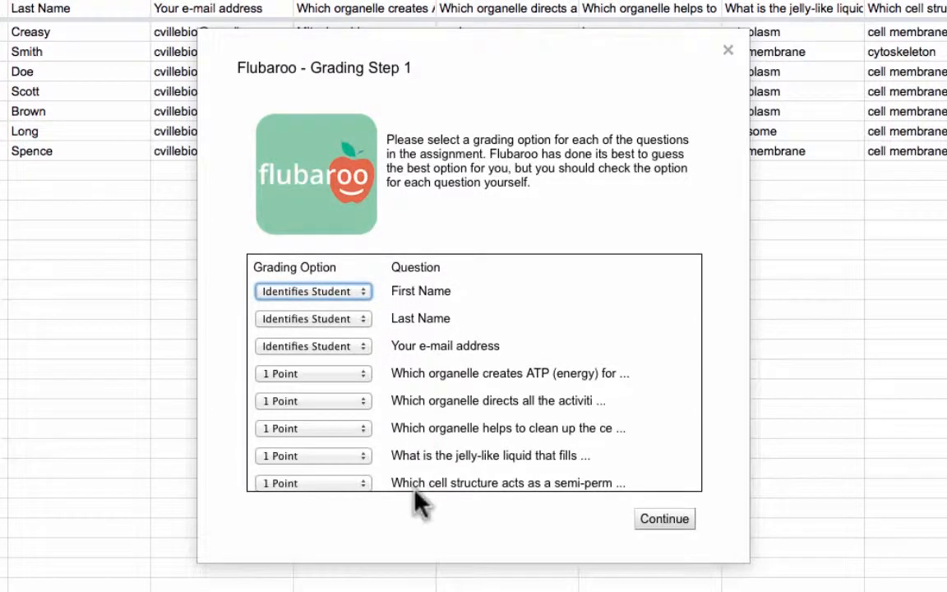
{"action": "left_click", "coordinate": [362, 374]}
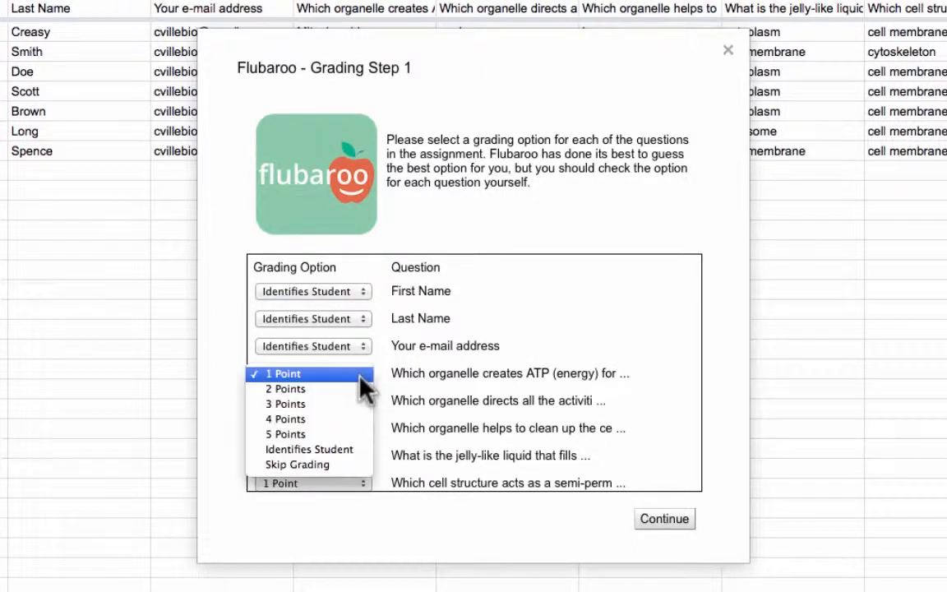
{"action": "left_click", "coordinate": [360, 376]}
{"action": "scroll", "coordinate": [364, 379], "scroll_direction": "down", "scroll_amount": 1}
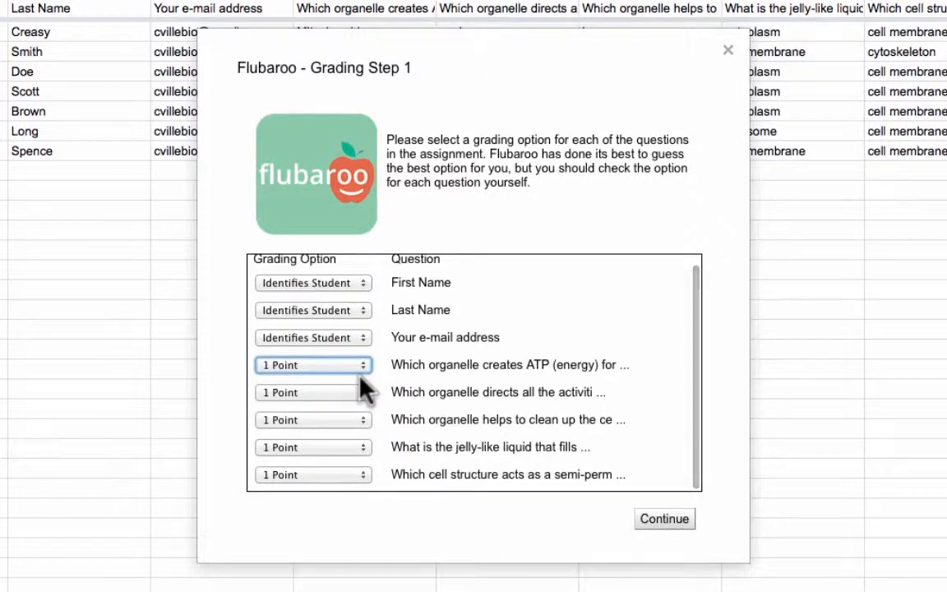
{"action": "left_click", "coordinate": [664, 518]}
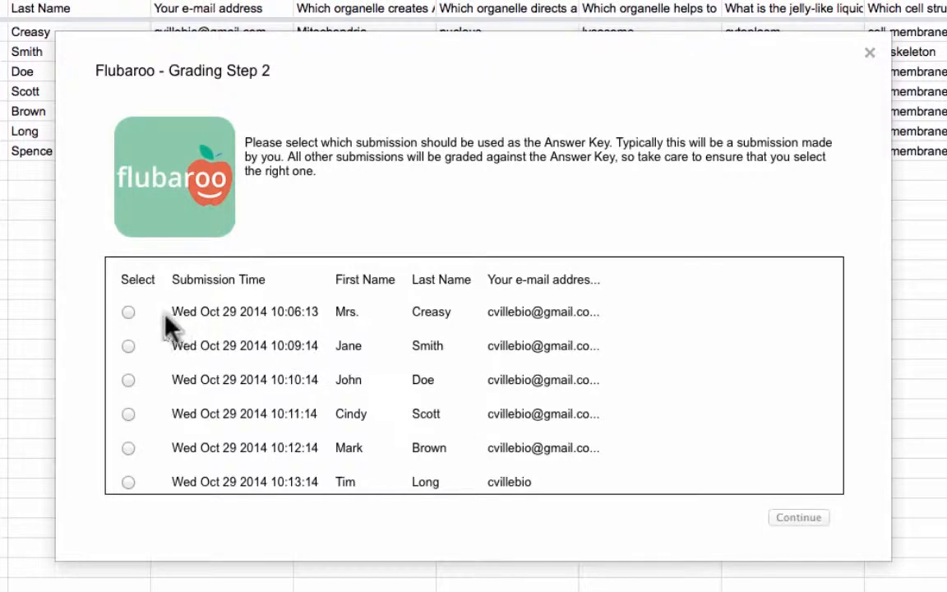
- Grade the quiz with the first submission (10:06:13) as the answer key, and view the Grades and Student Submissions sheets
{"action": "left_click", "coordinate": [128, 312]}
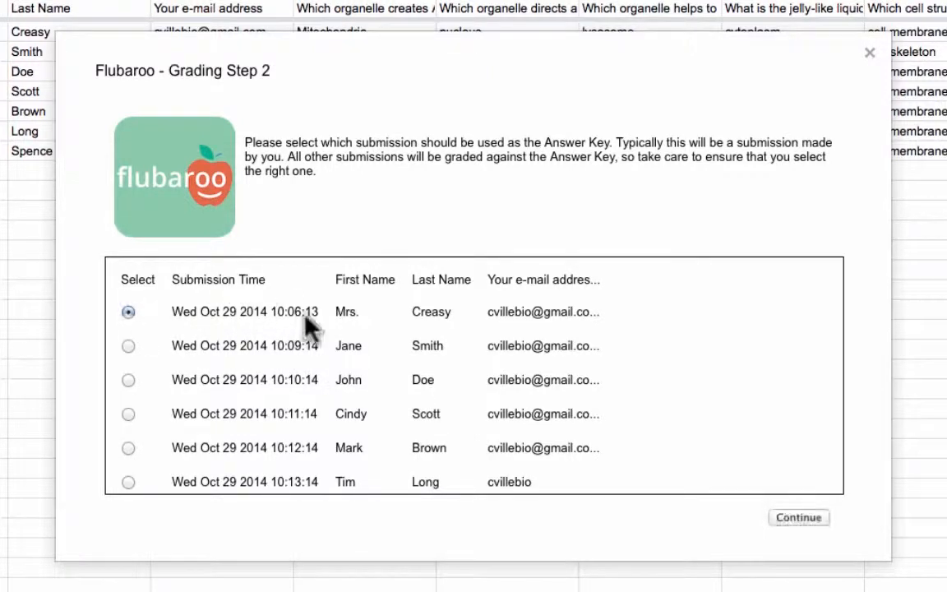
{"action": "left_click", "coordinate": [804, 517]}
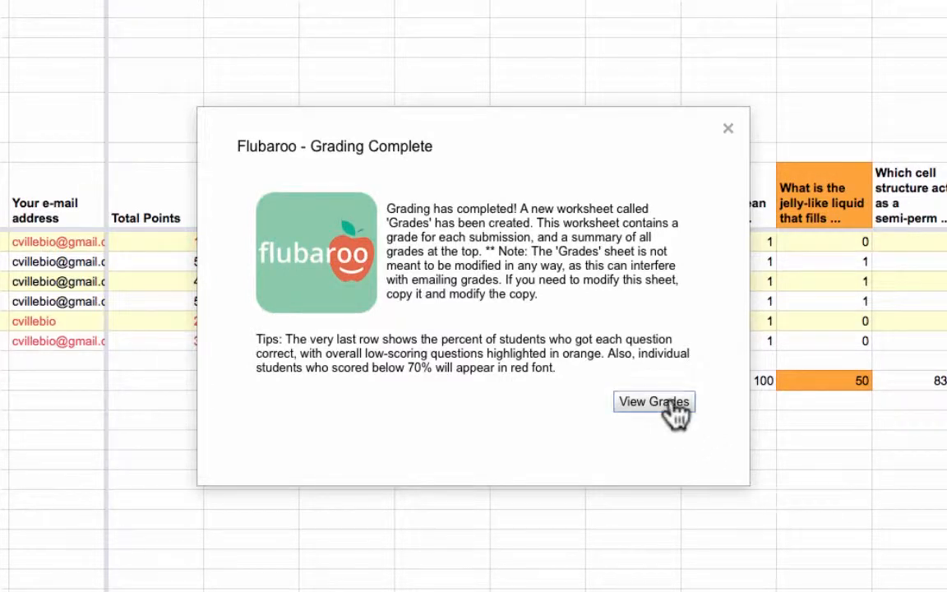
{"action": "left_click", "coordinate": [670, 403]}
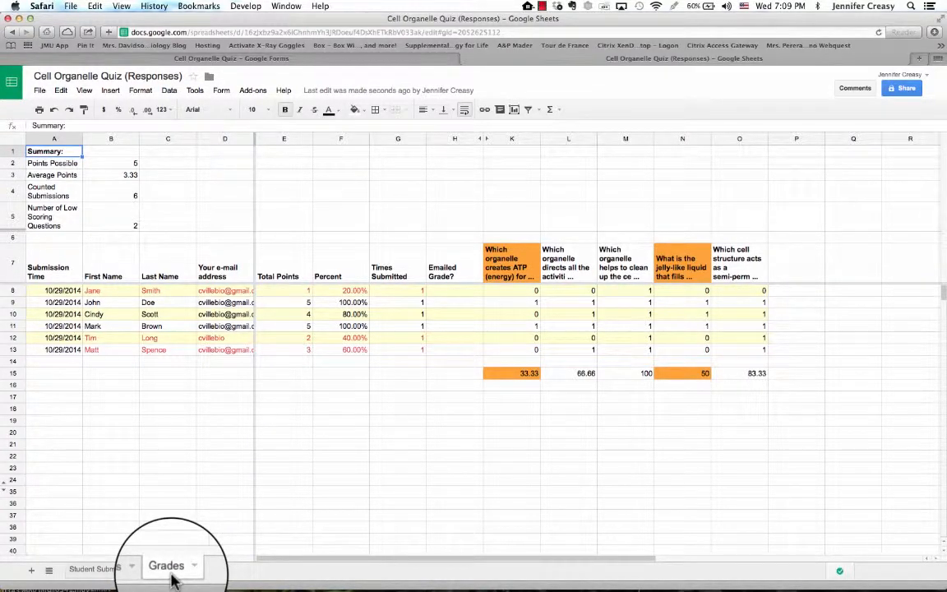
{"action": "left_click", "coordinate": [111, 572]}
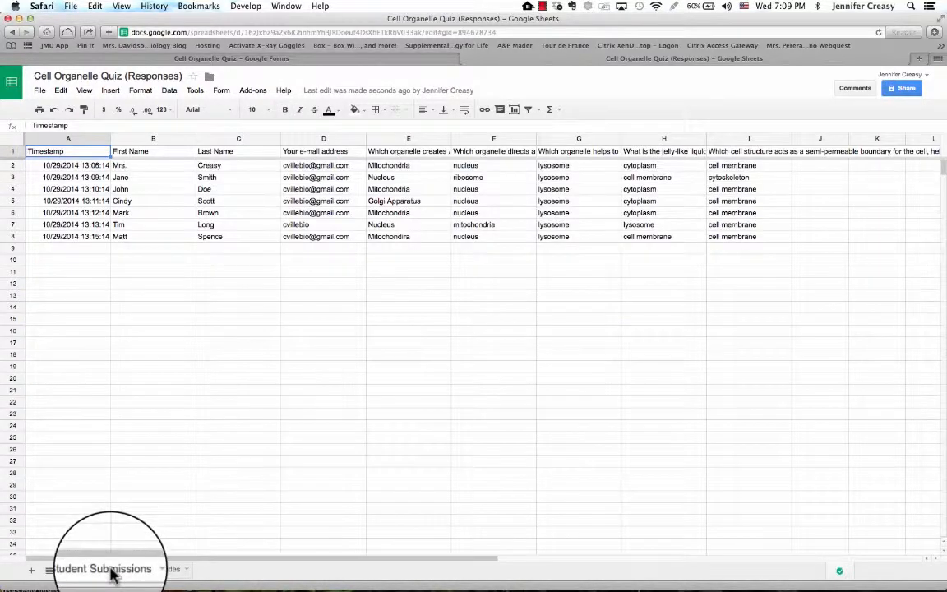
{"action": "left_click", "coordinate": [168, 570]}
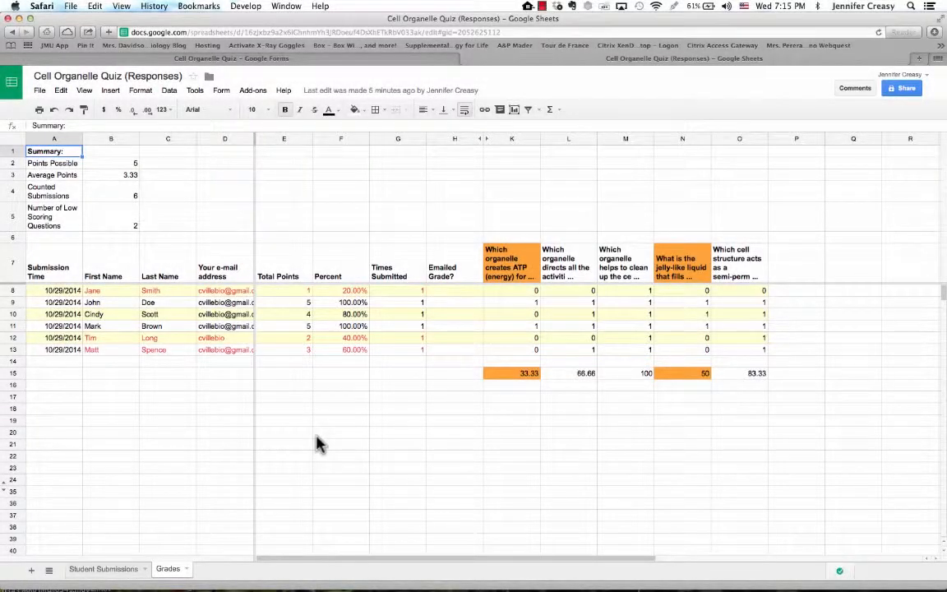
- Turn on Flubaroo's student feedback column and enter "Good job!" in row 9 and "Please see me." in row 8
{"action": "left_click", "coordinate": [252, 89]}
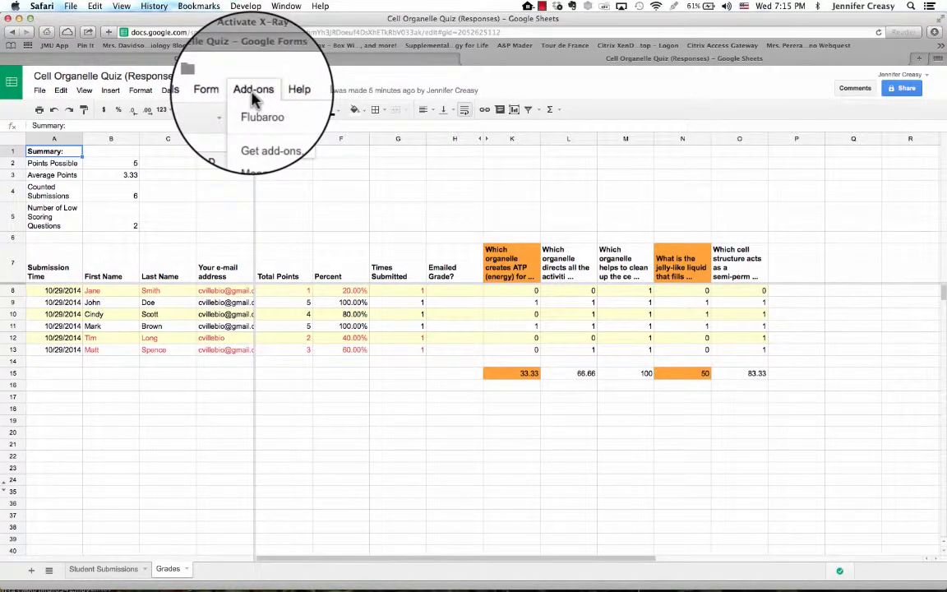
{"action": "mouse_move", "coordinate": [255, 117]}
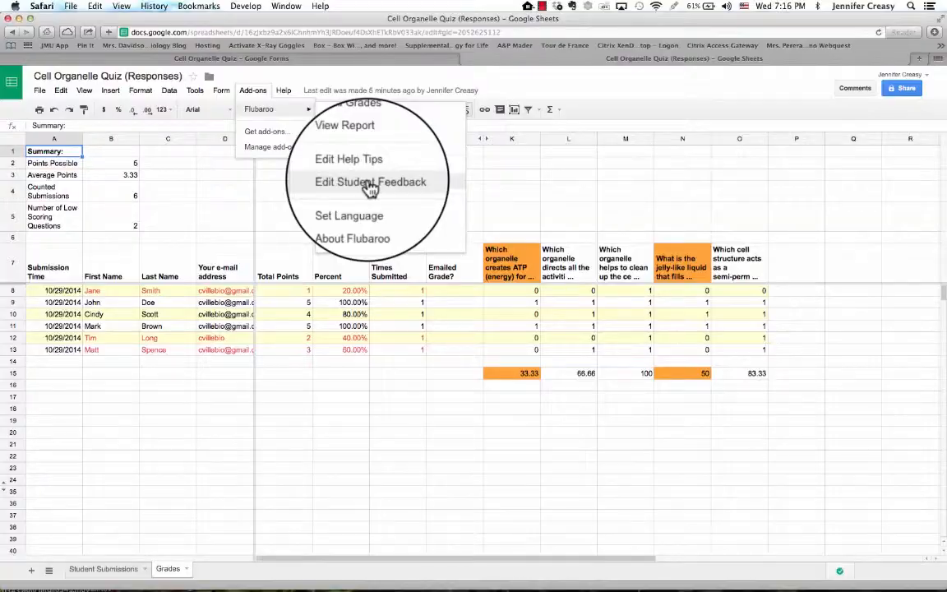
{"action": "left_click", "coordinate": [370, 187]}
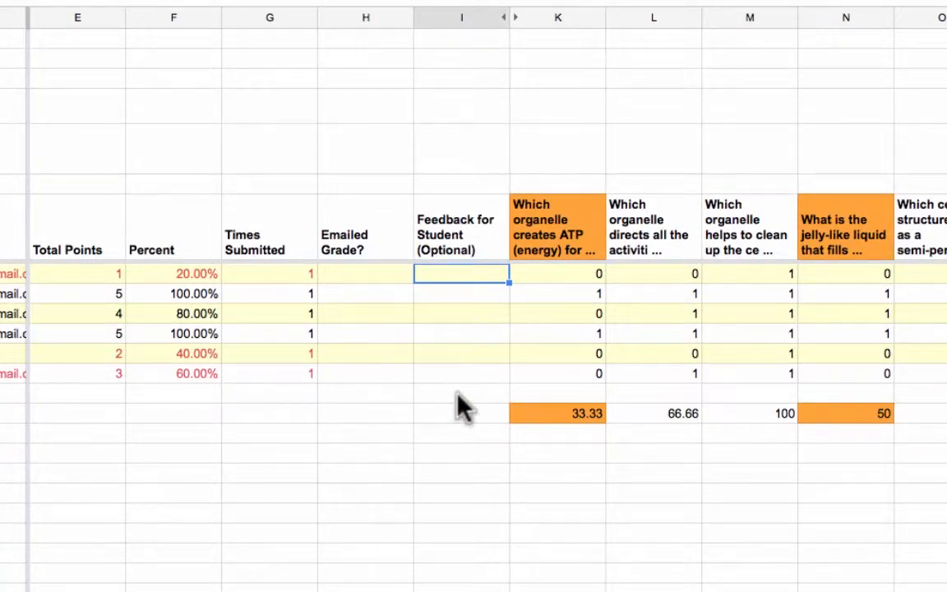
{"action": "left_click", "coordinate": [452, 296]}
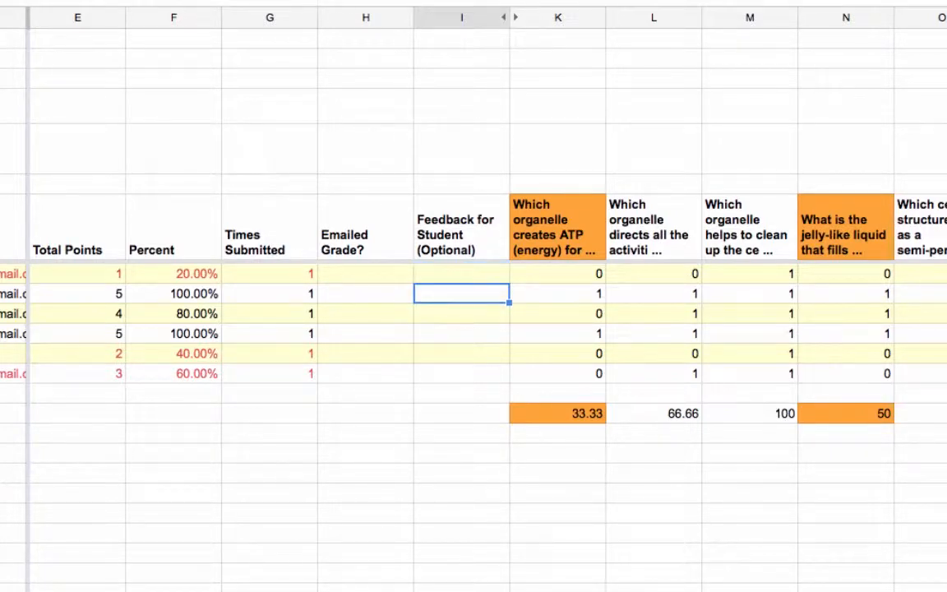
{"action": "type", "text": "Good job!"}
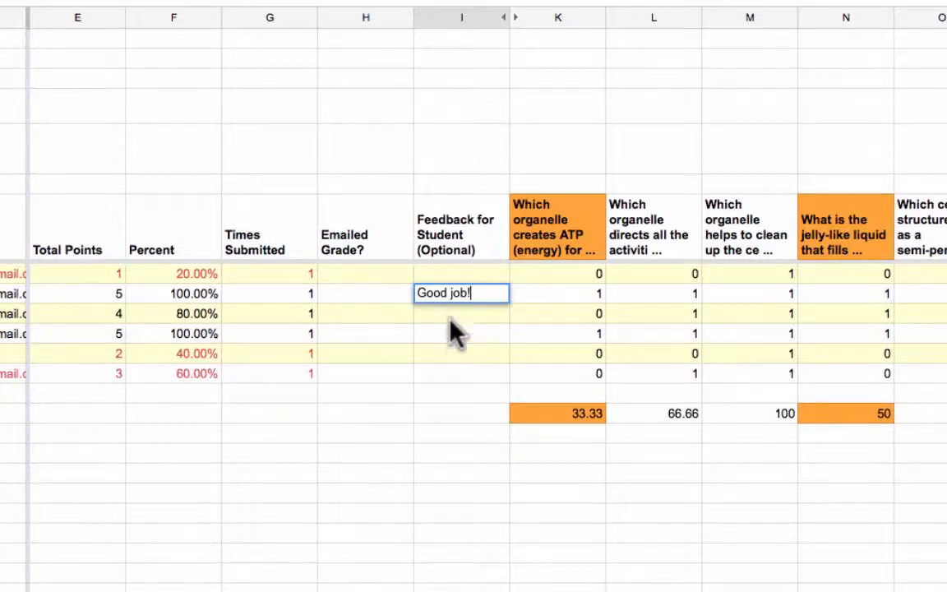
{"action": "left_click", "coordinate": [445, 274]}
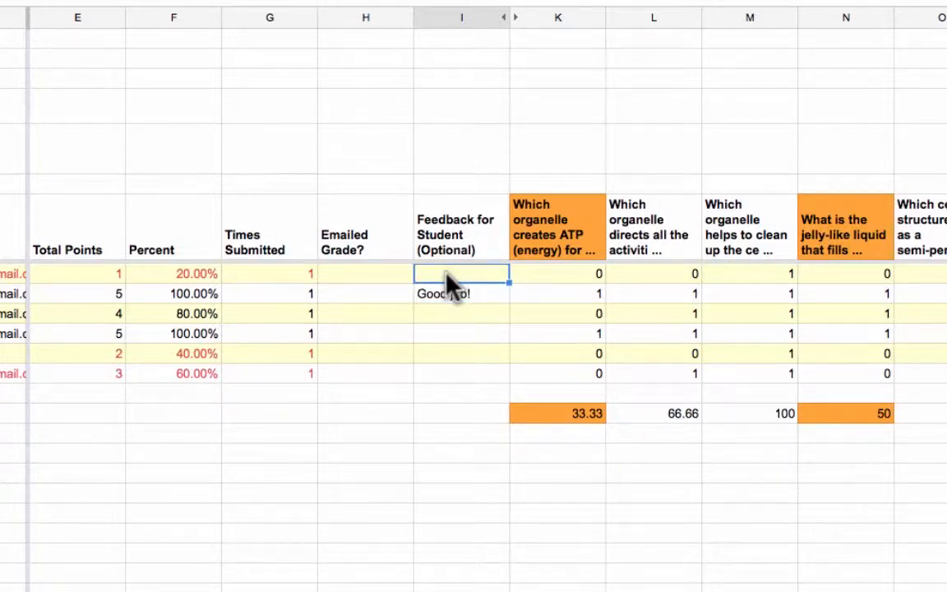
{"action": "type", "text": "Please see me."}
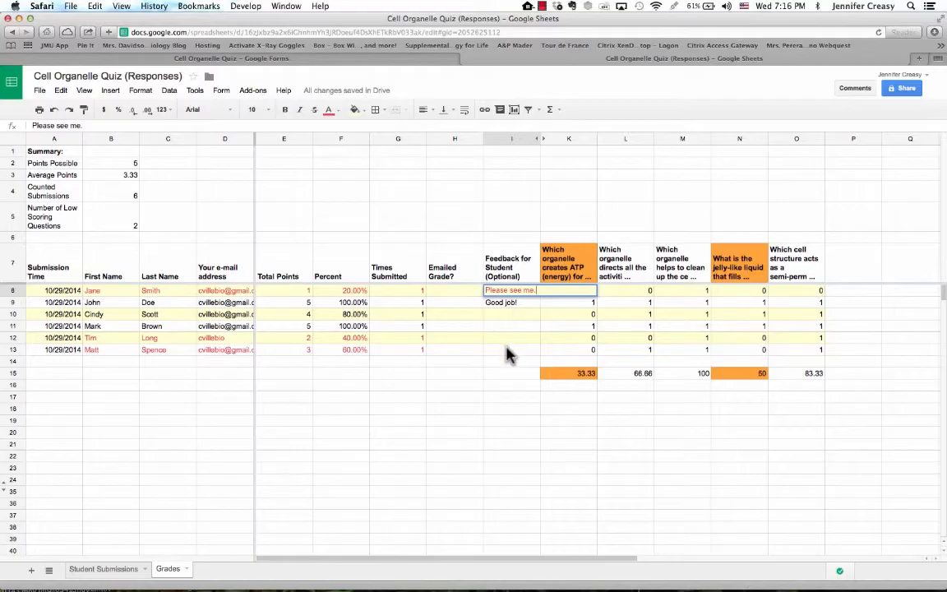
{"action": "left_click", "coordinate": [456, 378]}
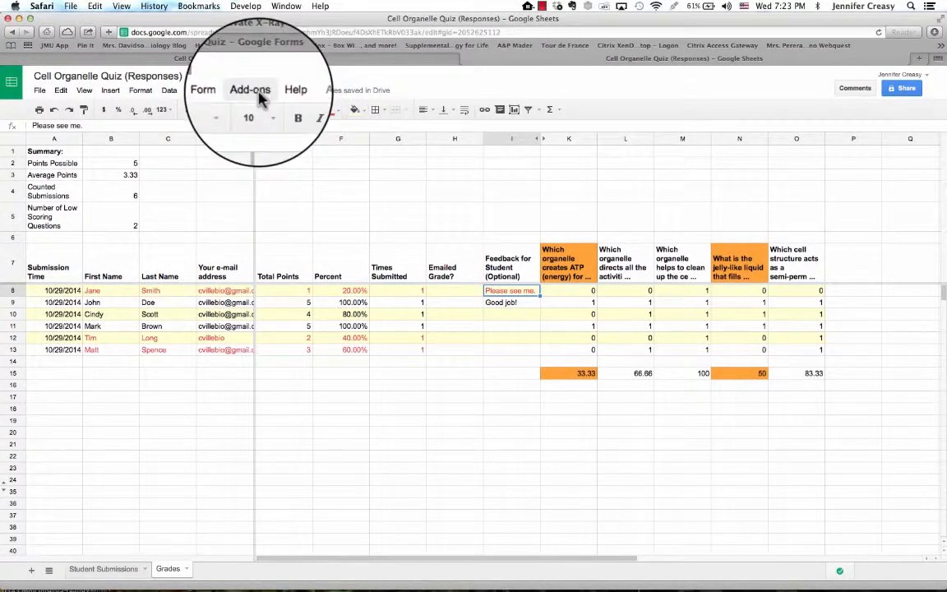
- Set up Flubaroo's grade emails with "Your e-mail address" as the address question and the answer key included
{"action": "left_click", "coordinate": [262, 97]}
{"action": "mouse_move", "coordinate": [296, 115]}
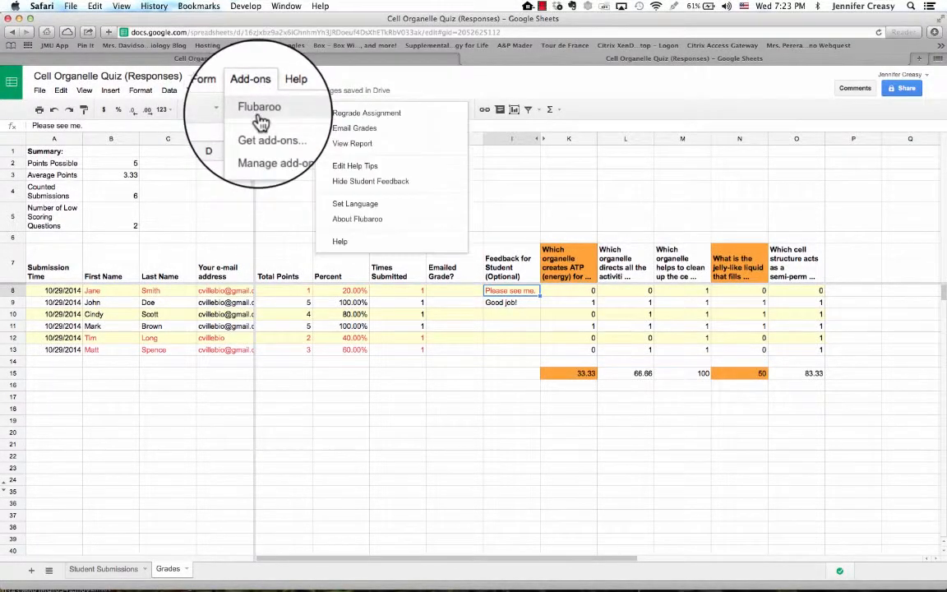
{"action": "left_click", "coordinate": [346, 136]}
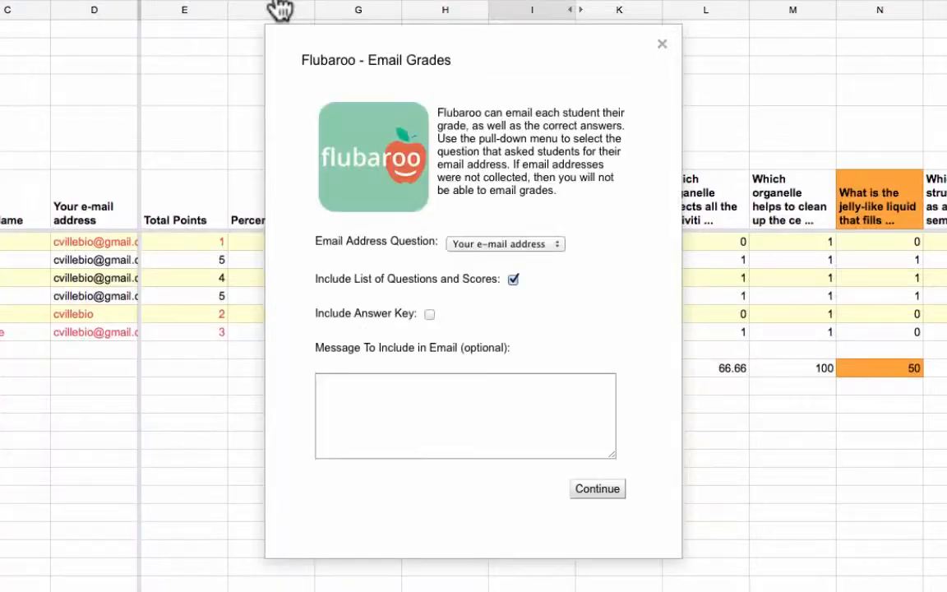
{"action": "left_click", "coordinate": [560, 247]}
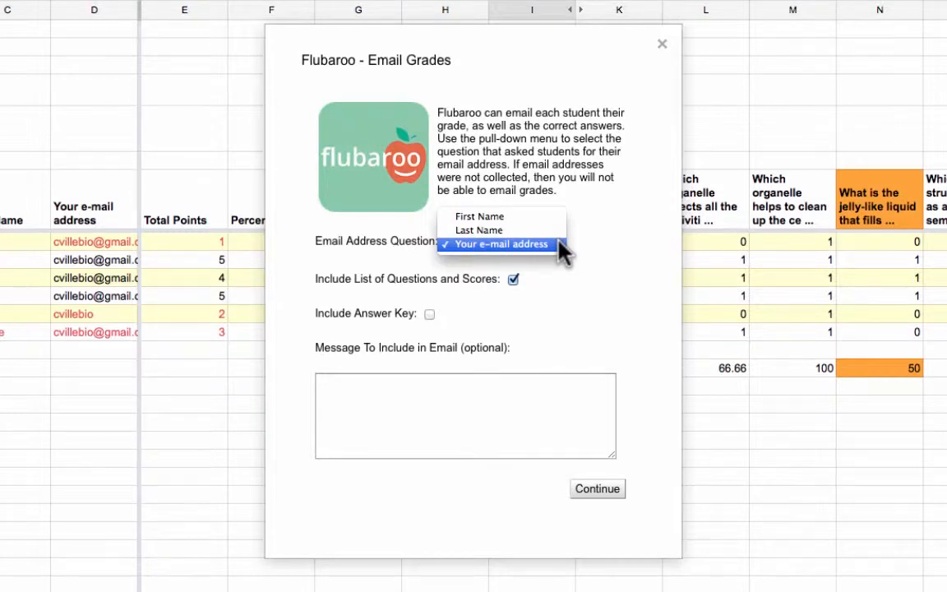
{"action": "left_click", "coordinate": [559, 251]}
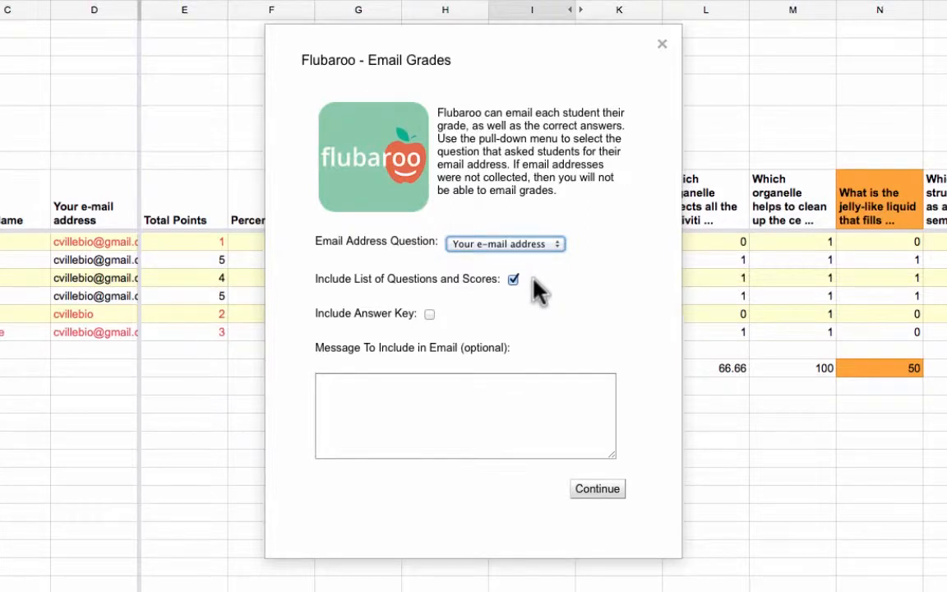
{"action": "left_click", "coordinate": [429, 314]}
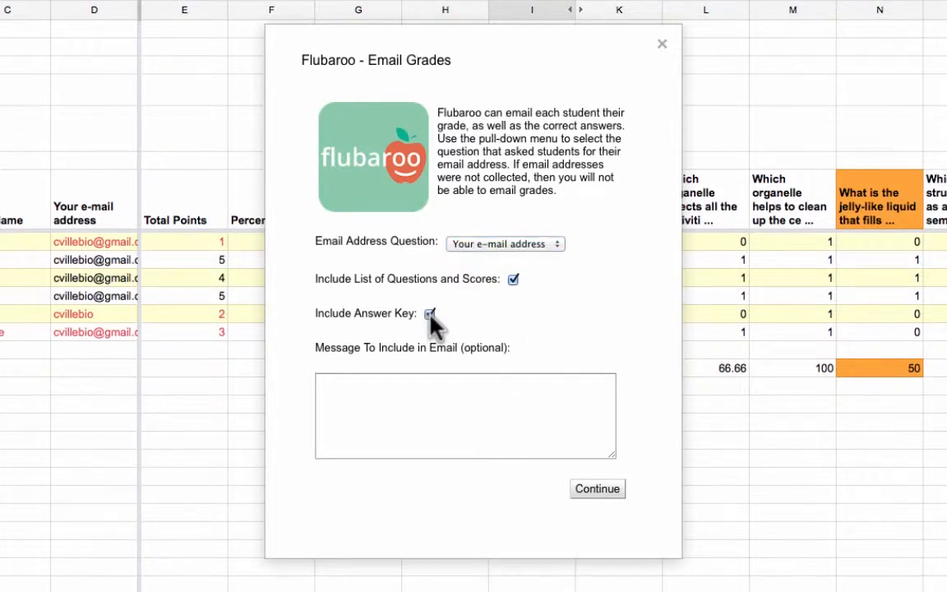
- Email the grades with the message "Your scores will be entered tomorrow." and check the Emailed Grade? and e-mail address cells in row 12
{"action": "left_click", "coordinate": [395, 389]}
{"action": "type", "text": "Yo"}
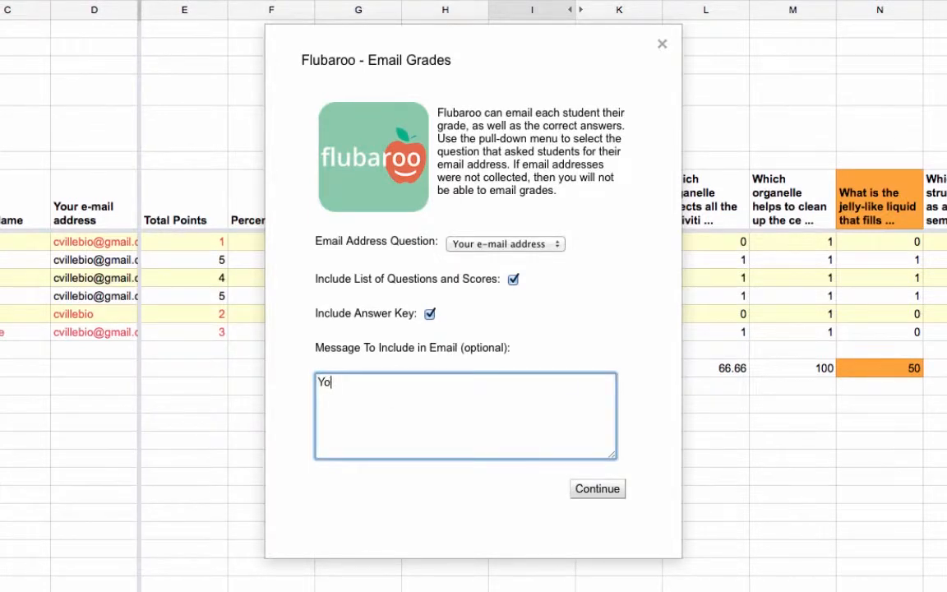
{"action": "type", "text": "ur scores will b"}
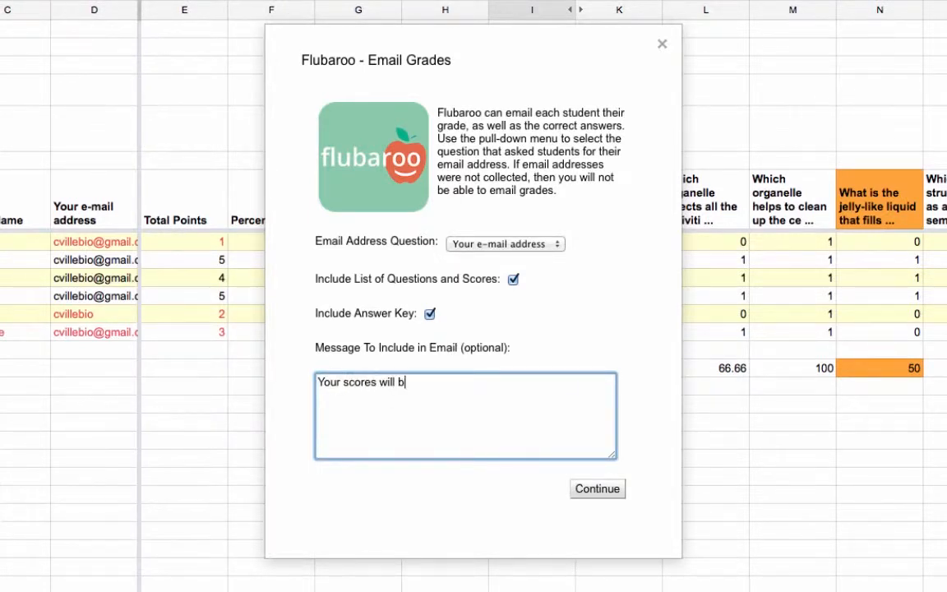
{"action": "type", "text": "e entered tomorrow."}
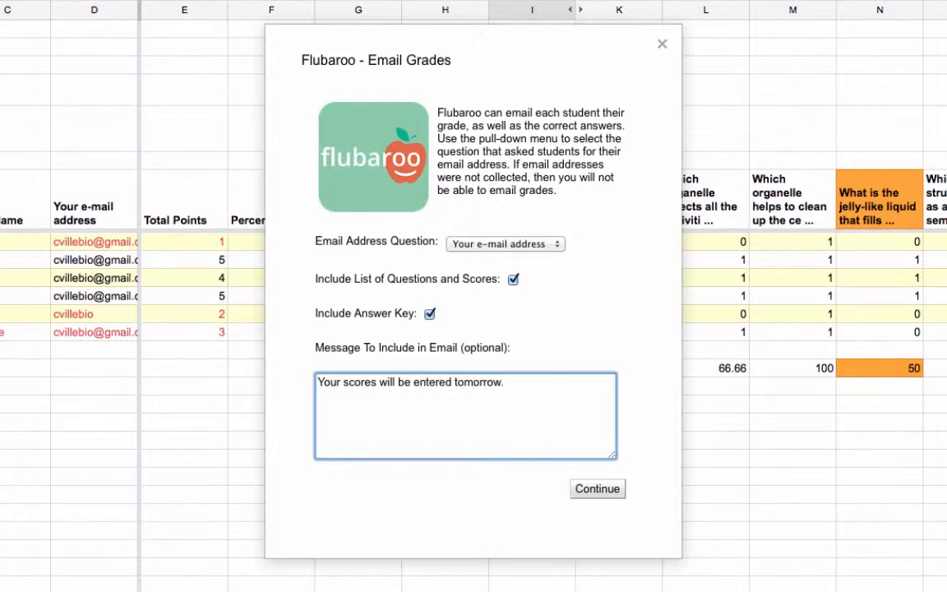
{"action": "left_click", "coordinate": [601, 493]}
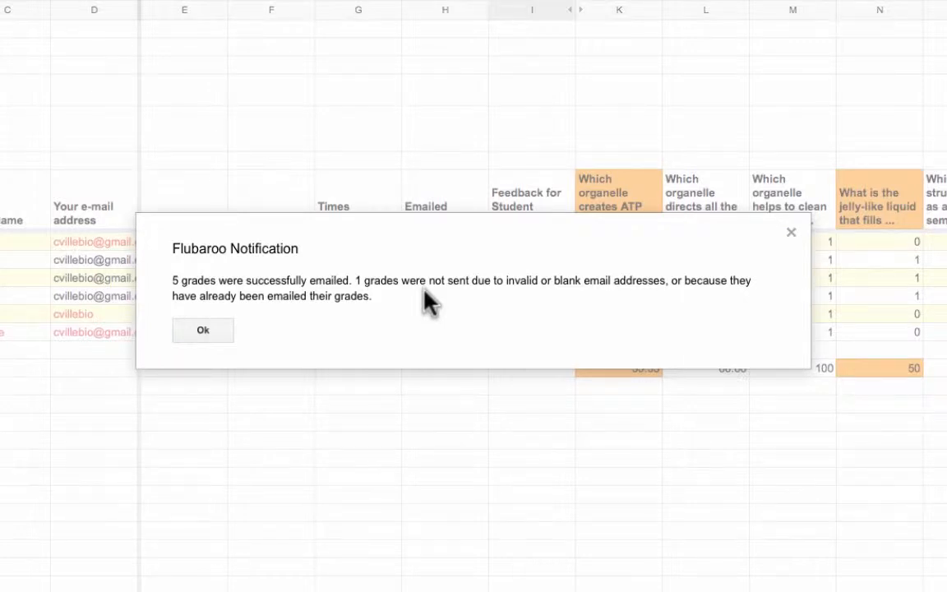
{"action": "left_click", "coordinate": [203, 330]}
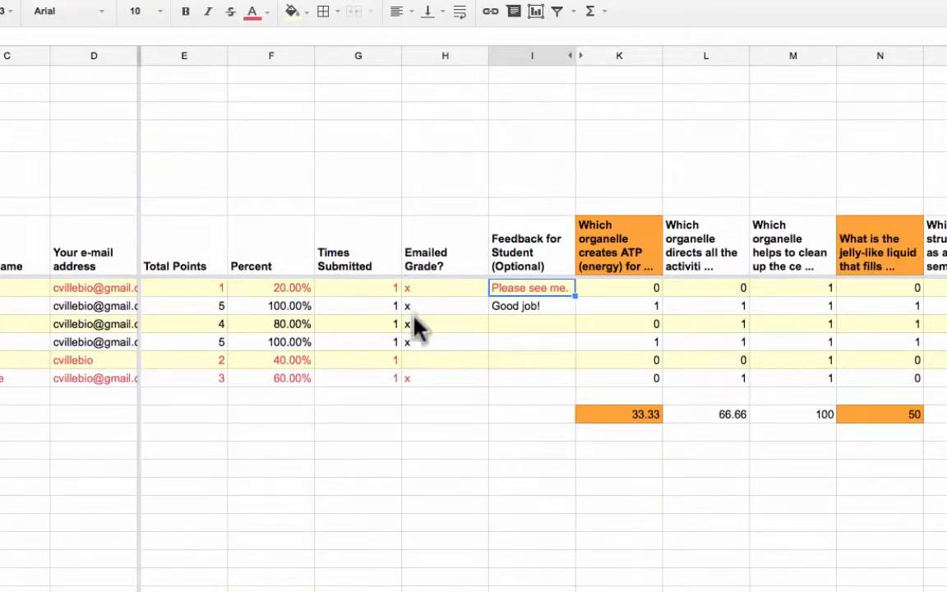
{"action": "left_click", "coordinate": [419, 362]}
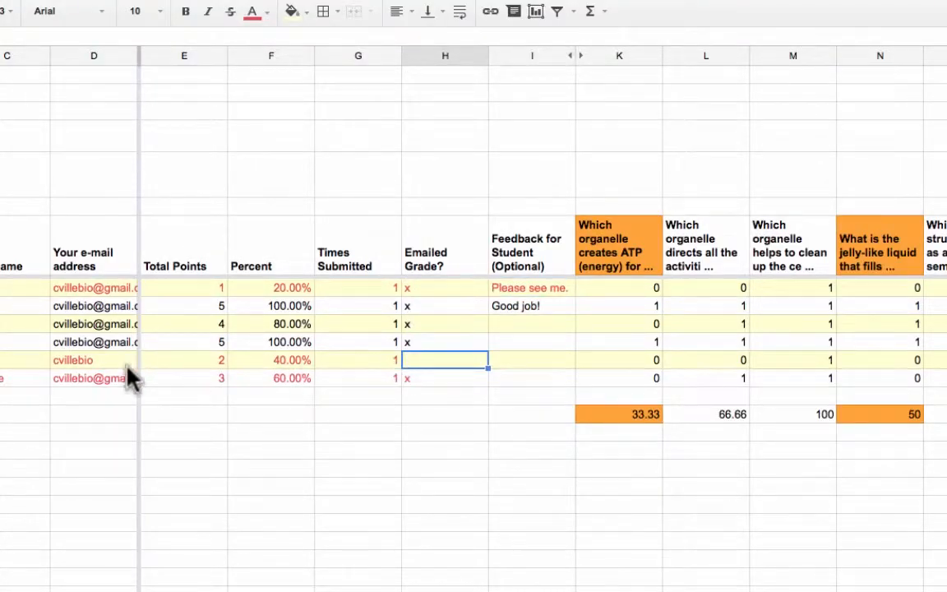
{"action": "left_click", "coordinate": [113, 362]}
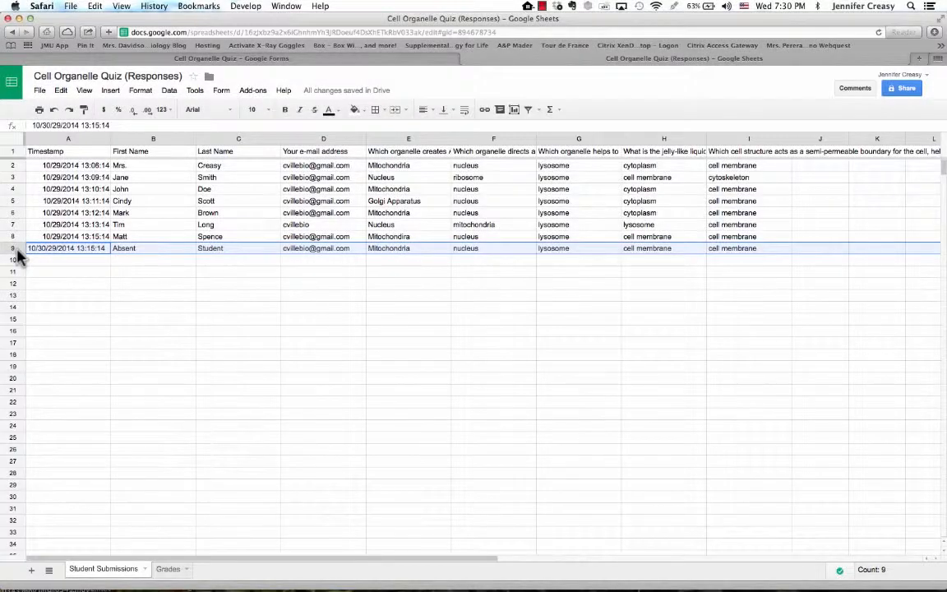
- Regrade the assignment with Flubaroo from the Grades sheet to include the absent student's submission
{"action": "left_click", "coordinate": [168, 570]}
{"action": "left_click", "coordinate": [252, 91]}
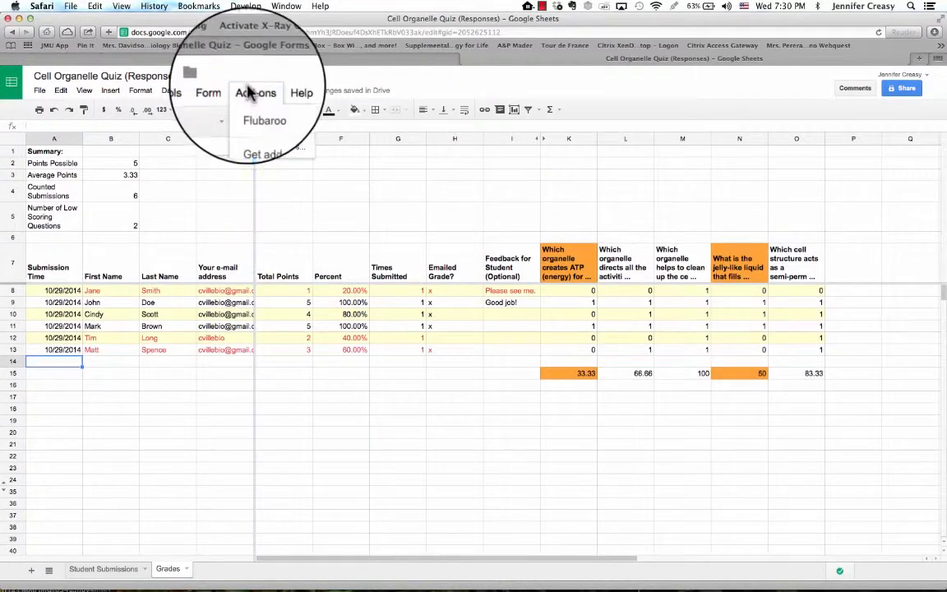
{"action": "mouse_move", "coordinate": [260, 111]}
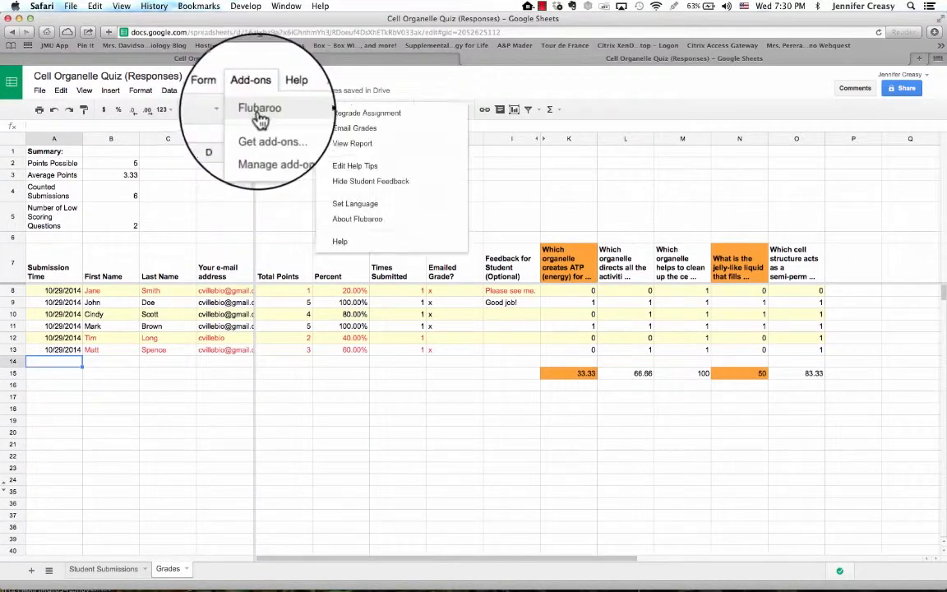
{"action": "left_click", "coordinate": [363, 115]}
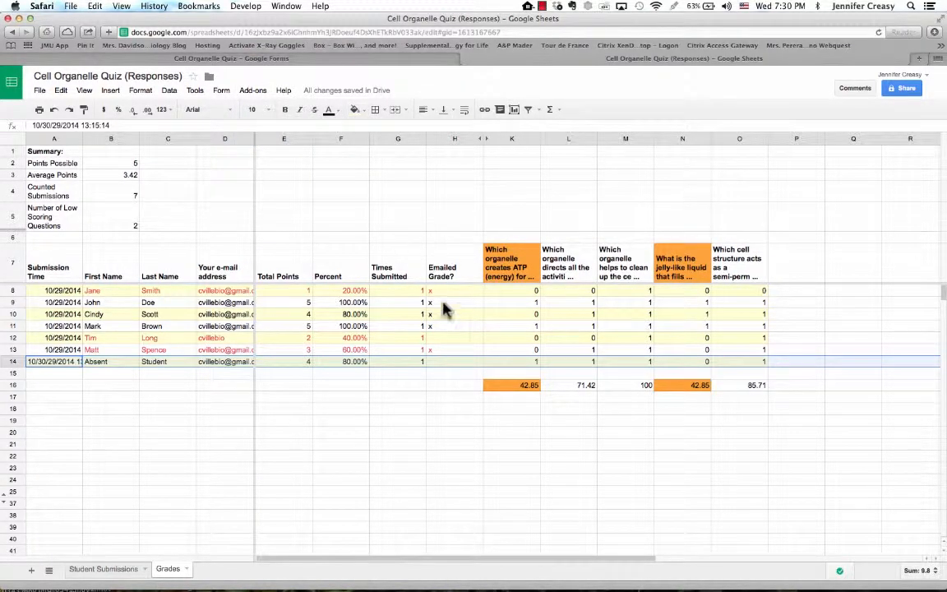
- Check the absent student's Emailed Grade? cell in row 14 and bring up Flubaroo's commands for emailing that grade
{"action": "left_click", "coordinate": [431, 361]}
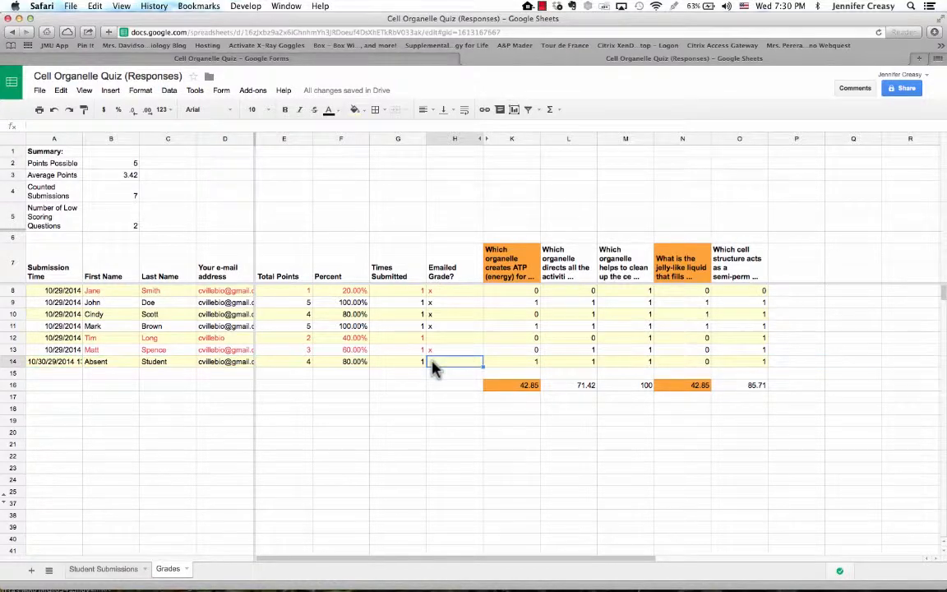
{"action": "left_click", "coordinate": [253, 90]}
{"action": "mouse_move", "coordinate": [276, 109]}
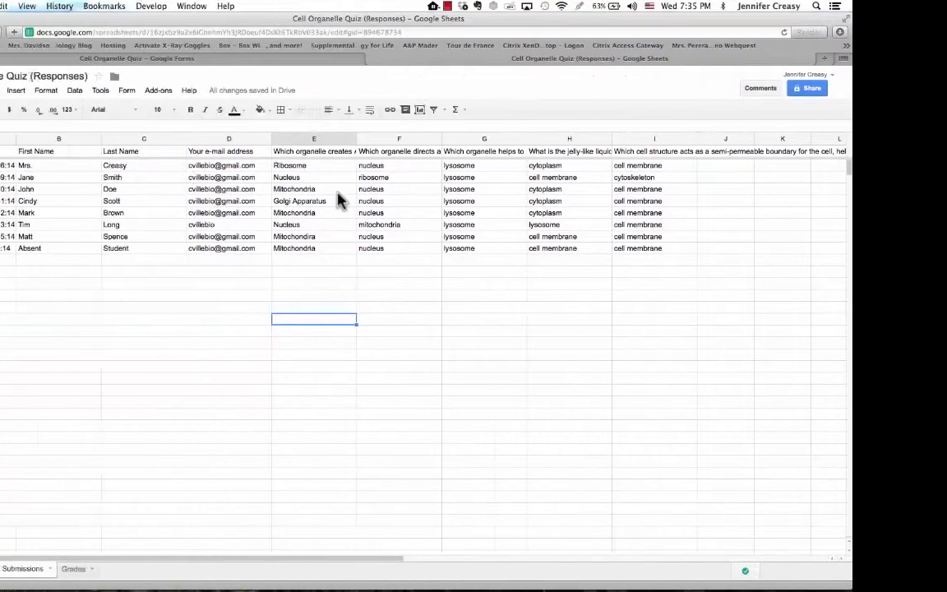
- Correct the answer key's response to the ATP organelle question in cell E2 of Student Submissions to "Mitochondria"
{"action": "left_click", "coordinate": [409, 167]}
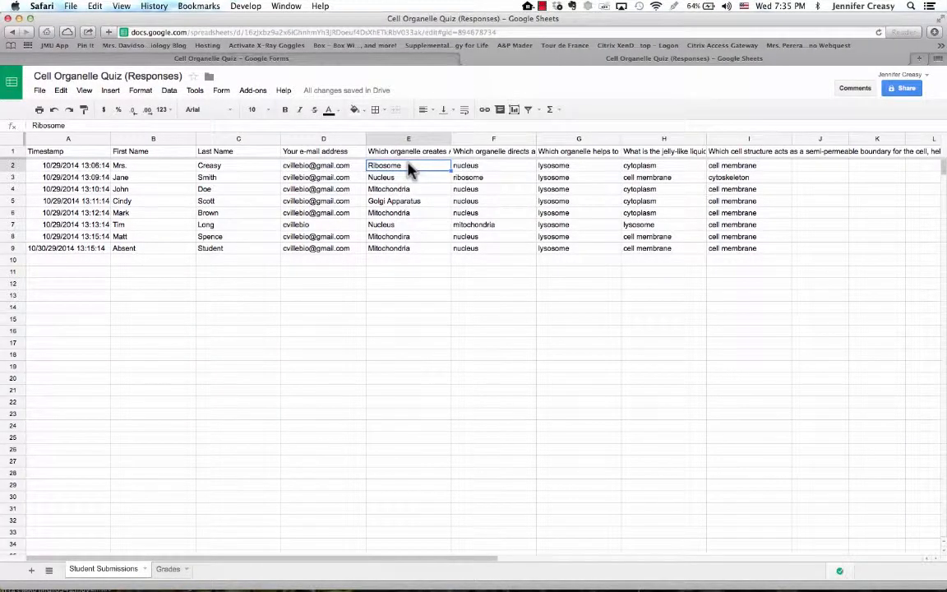
{"action": "double_click", "coordinate": [408, 167]}
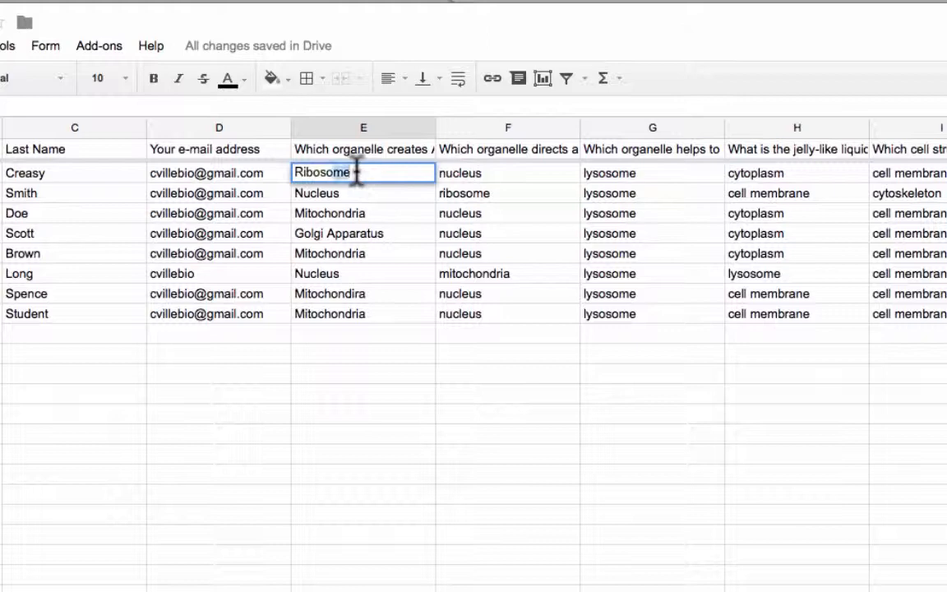
{"action": "left_click_drag", "start_coordinate": [355, 173], "coordinate": [247, 158]}
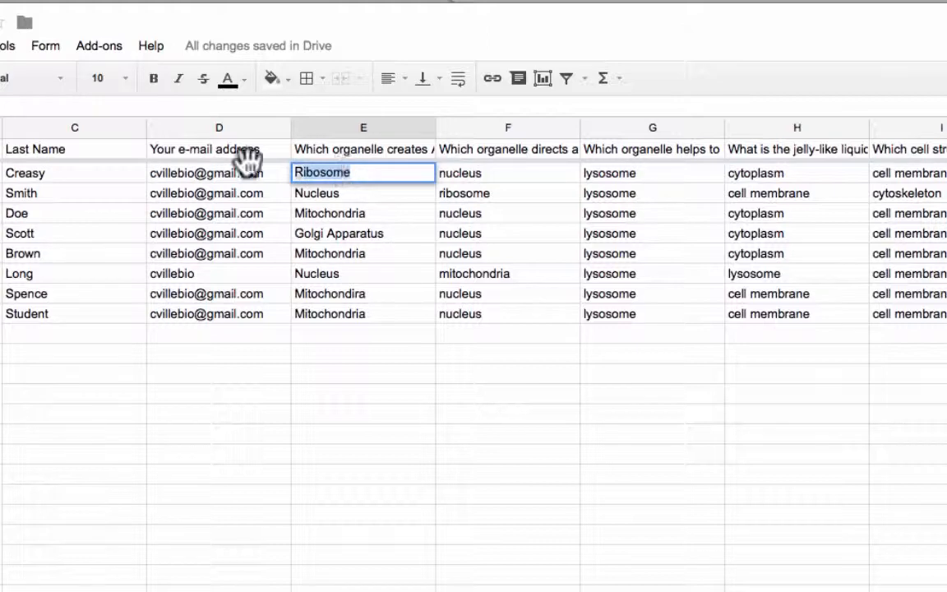
{"action": "type", "text": "Mi"}
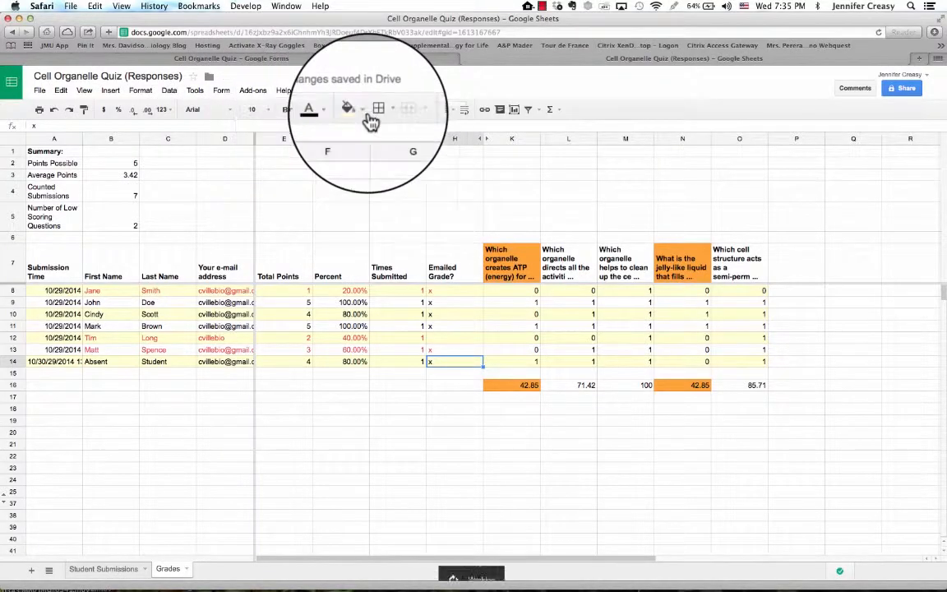
- Clear the "x" marks from the Emailed Grade? column in rows 8 to 11, 13 and 14 of the Grades sheet
{"action": "left_click", "coordinate": [454, 292]}
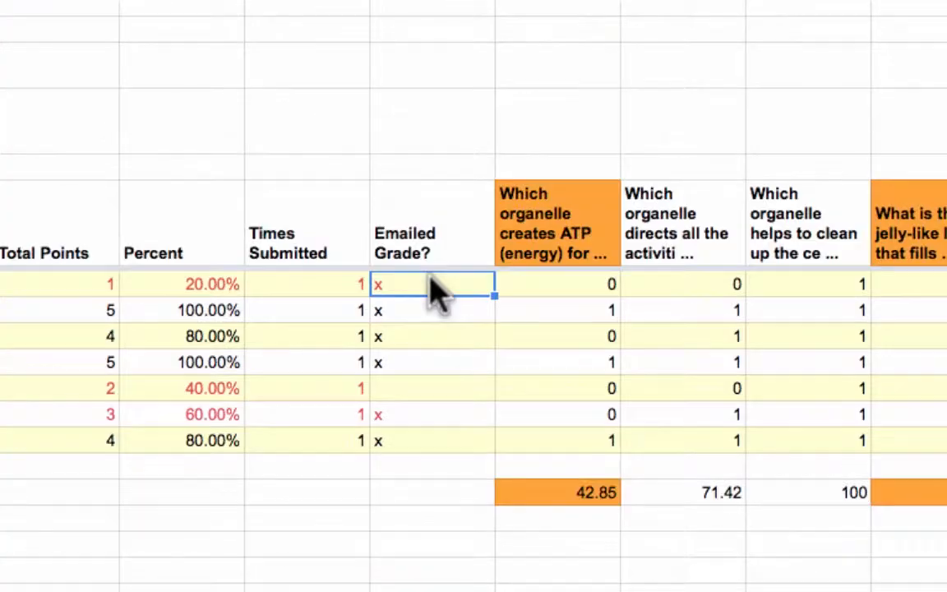
{"action": "key", "text": "Delete"}
{"action": "left_click", "coordinate": [444, 302]}
{"action": "key", "text": "Delete"}
{"action": "left_click", "coordinate": [439, 314]}
{"action": "key", "text": "Delete"}
{"action": "left_click", "coordinate": [454, 325]}
{"action": "key", "text": "Delete"}
{"action": "left_click", "coordinate": [393, 417]}
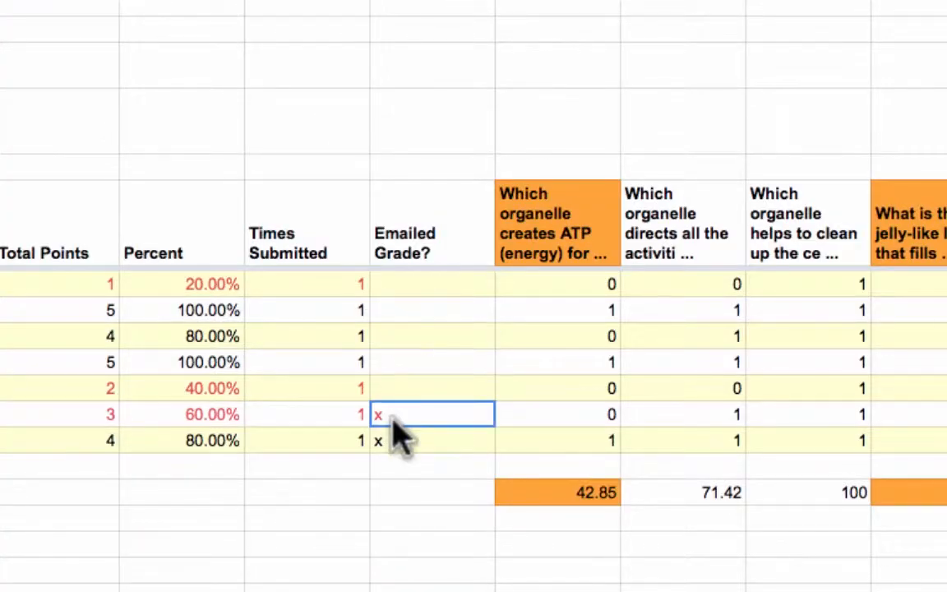
{"action": "left_click", "coordinate": [395, 440]}
{"action": "key", "text": "Delete"}
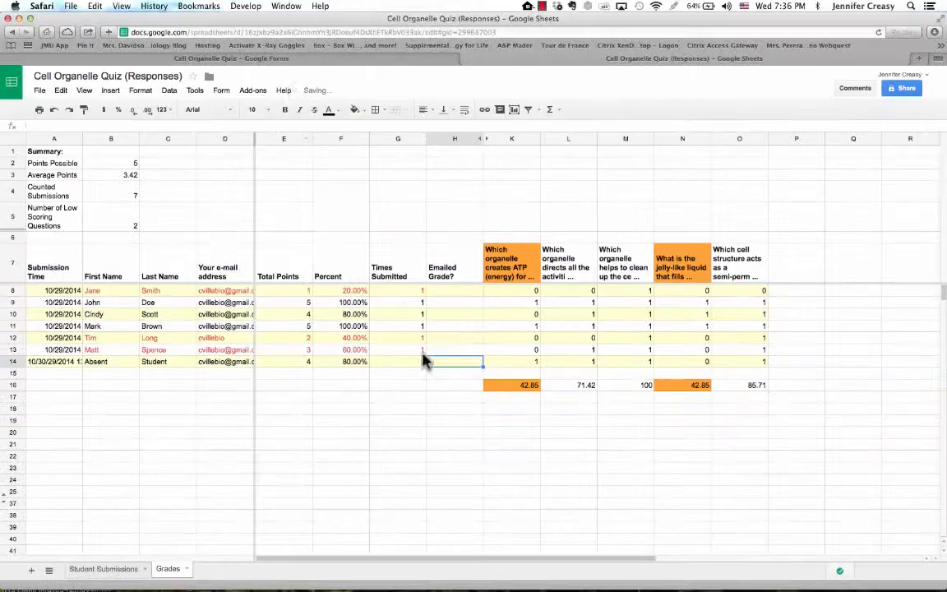
- Start Flubaroo's Email Grades command again to resend the corrected grades to the students
{"action": "left_click", "coordinate": [254, 90]}
{"action": "mouse_move", "coordinate": [259, 109]}
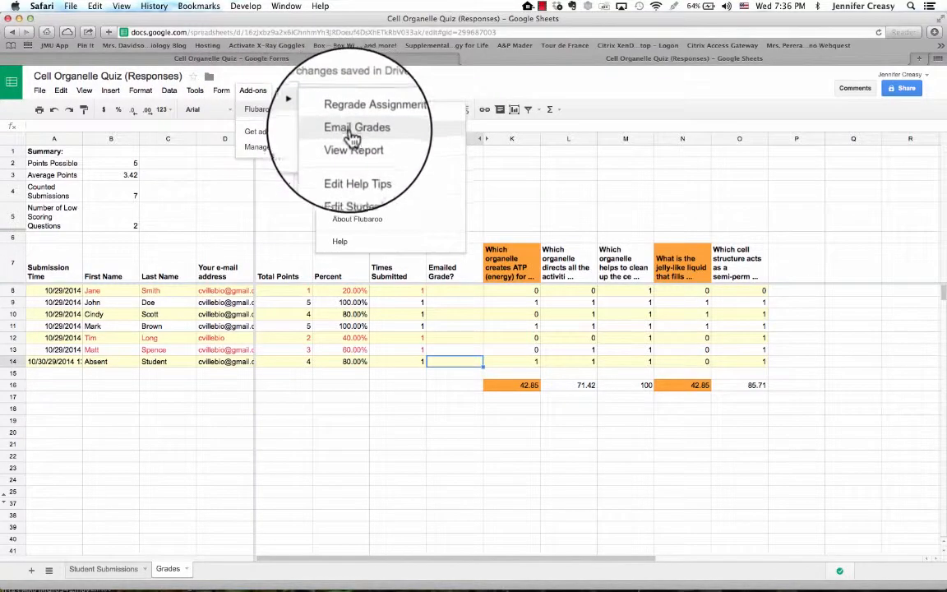
{"action": "left_click", "coordinate": [352, 136]}
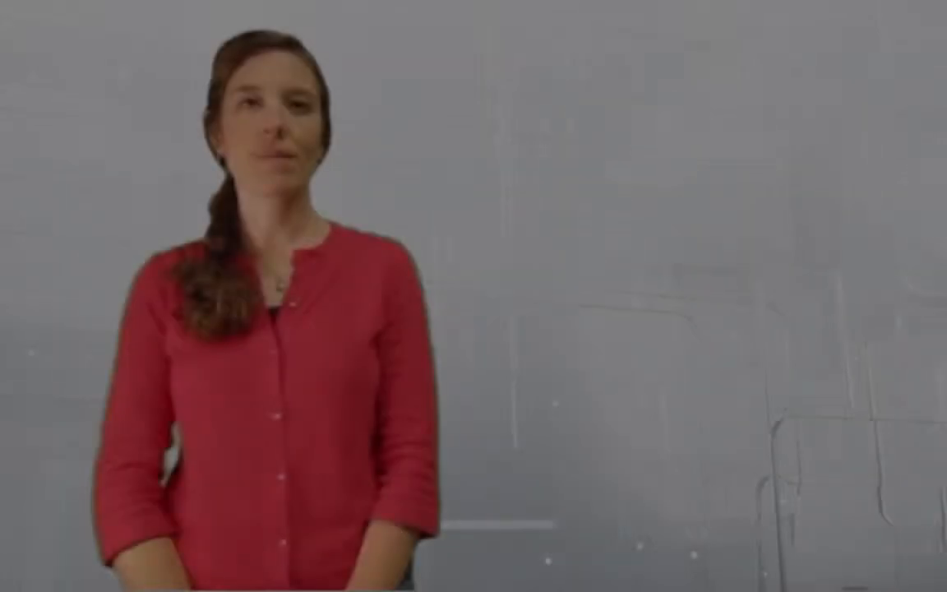